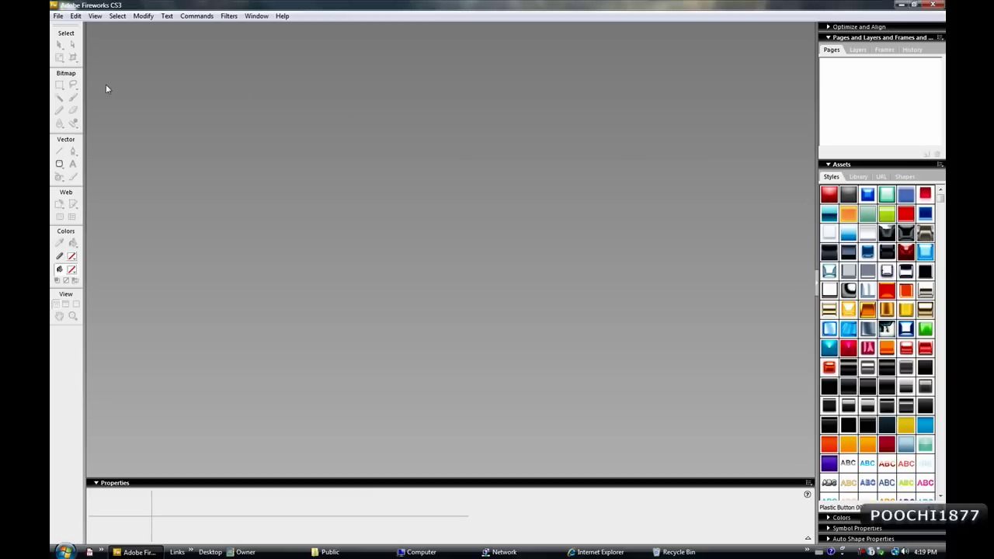
- Create a new 480 × 272 pixel, 72 ppi document with a transparent canvas
click(58, 17)
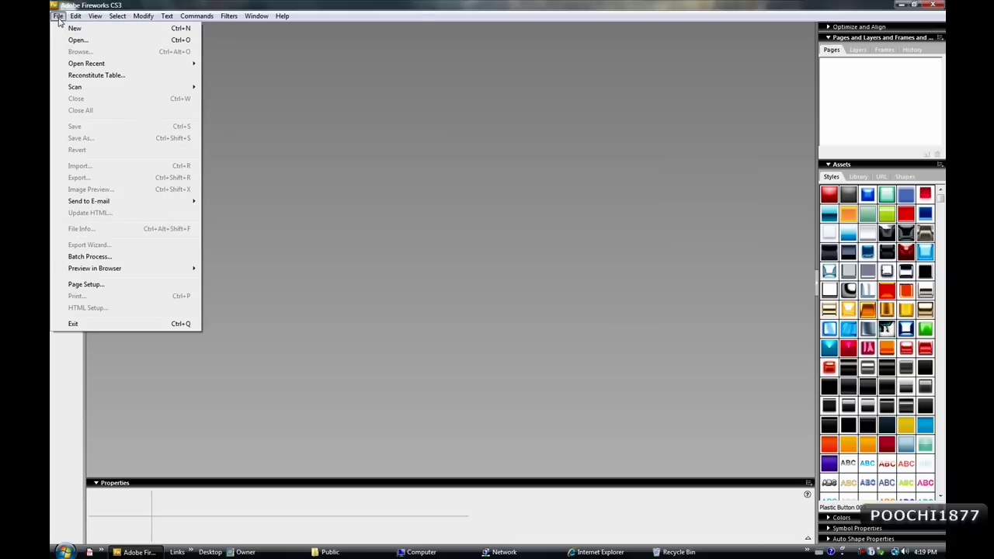
click(70, 28)
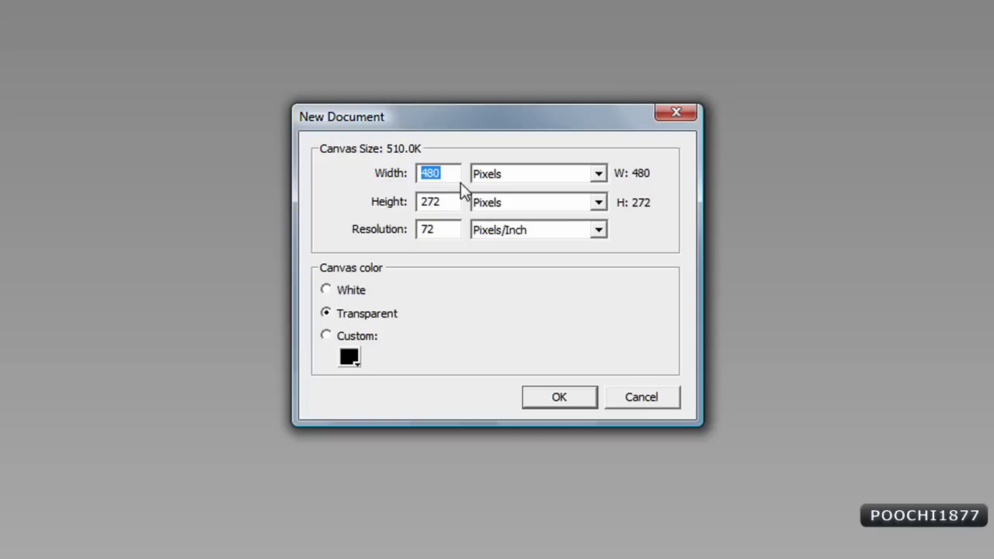
click(564, 407)
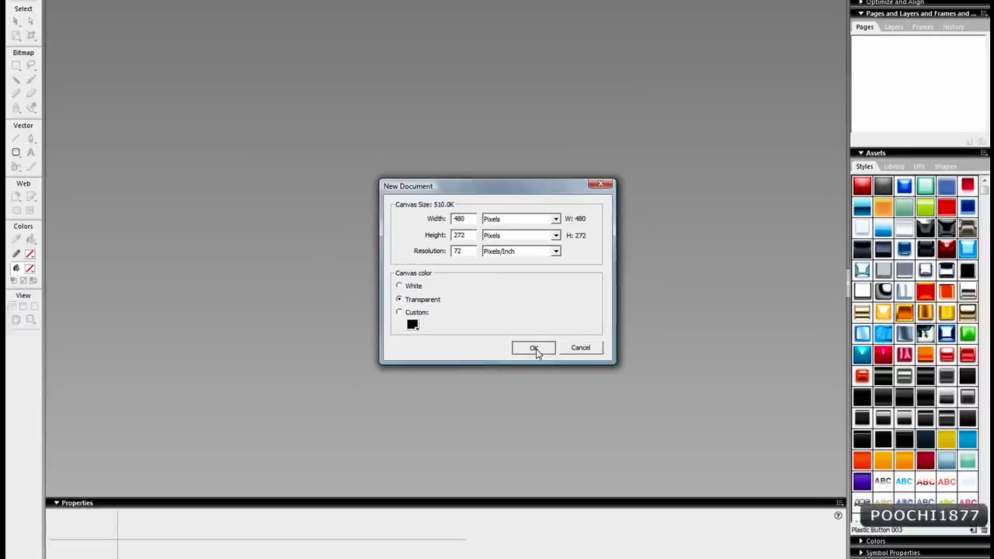
click(534, 349)
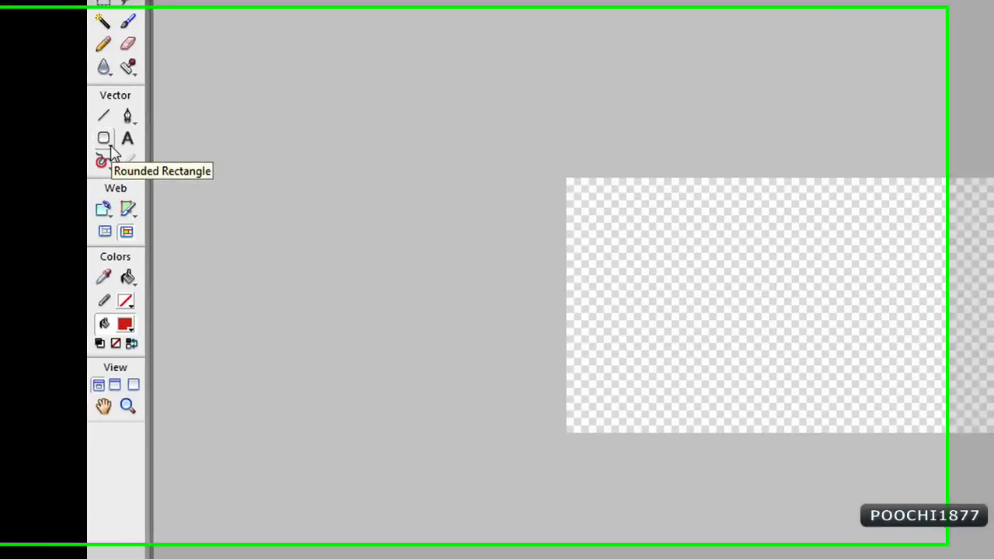
- Draw a 453 × 145 rounded rectangle across the canvas and nudge it down-left
click(64, 172)
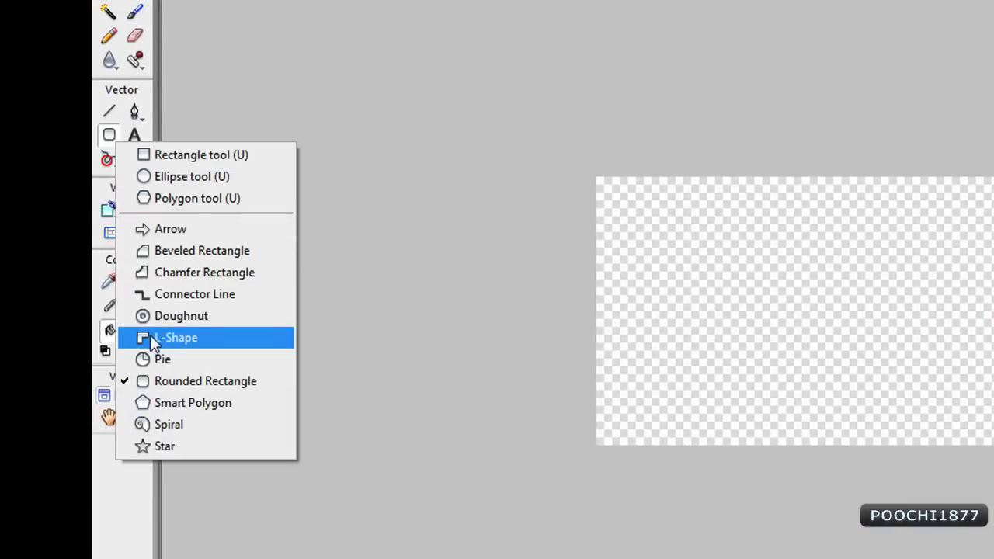
click(167, 385)
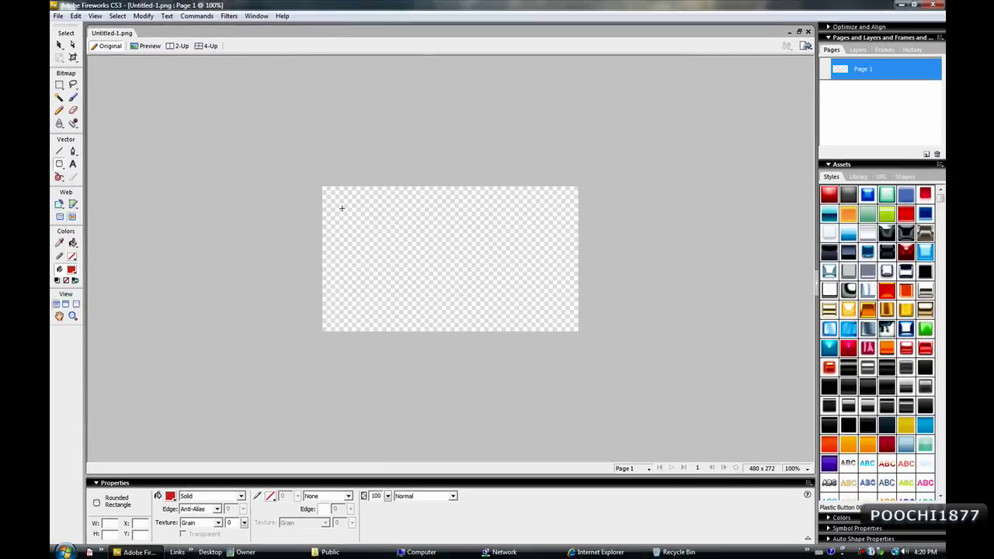
mouse_move(342, 207)
mouse_down()
mouse_move(380, 282)
mouse_move(546, 289)
mouse_move(562, 312)
mouse_move(574, 274)
mouse_move(578, 284)
mouse_up()
key(v)
drag(494, 237, 487, 251)
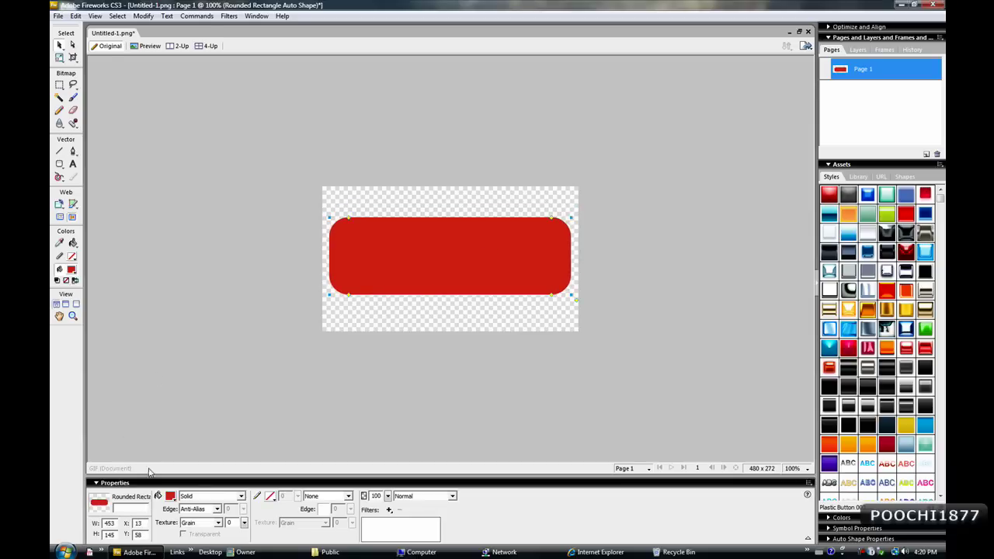
- Change the rounded rectangle's fill colour to grey
click(241, 498)
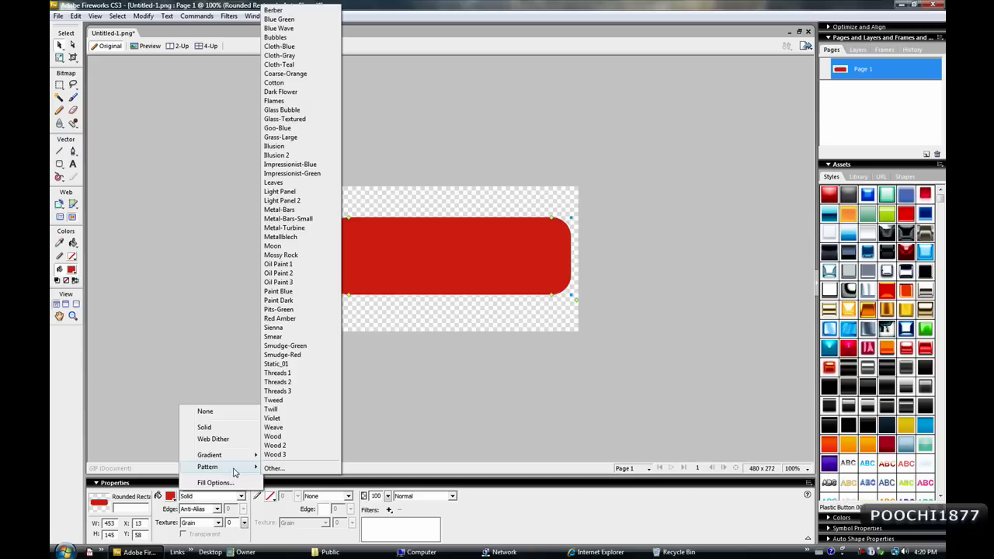
click(171, 497)
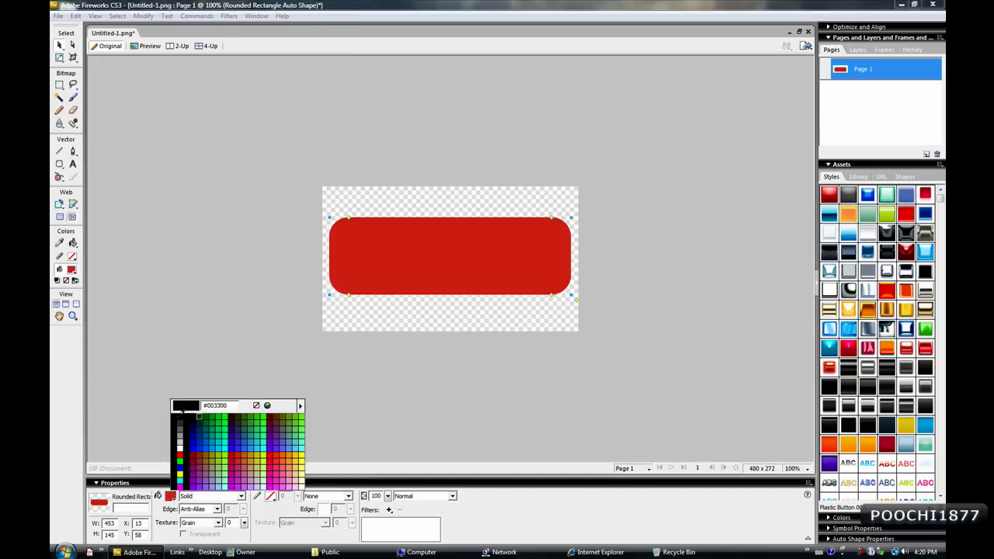
click(129, 437)
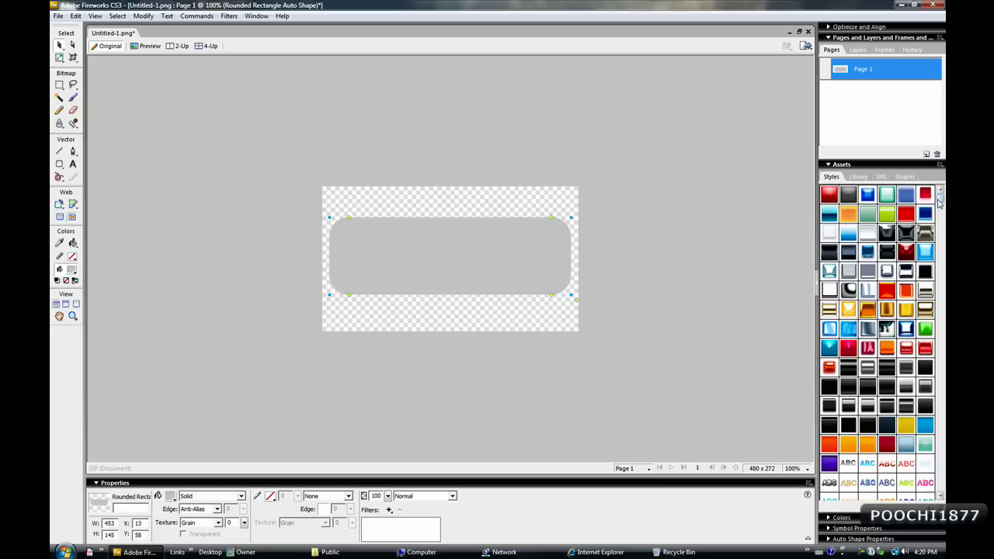
- Try several Styles swatches and settle on the Dark Chrome glossy-black style
click(829, 194)
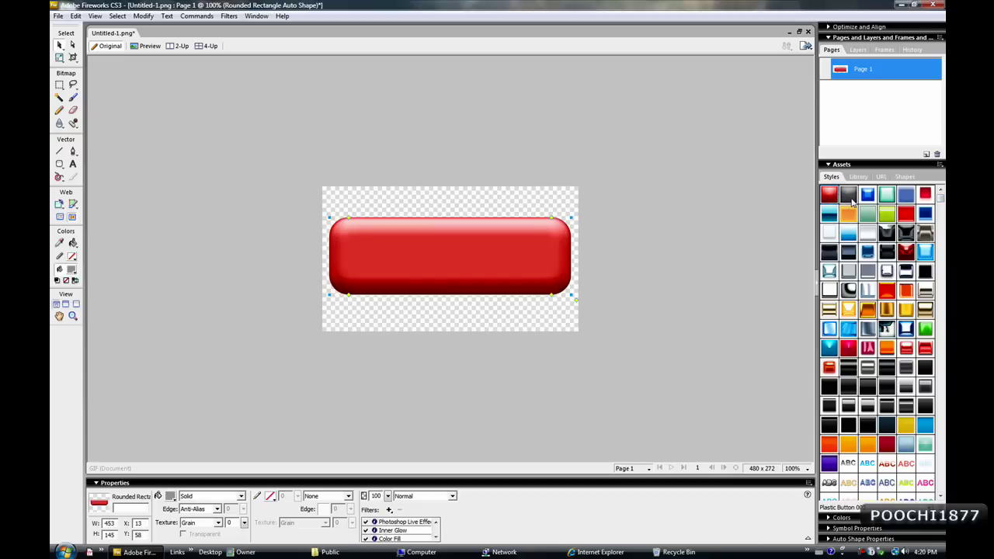
click(850, 197)
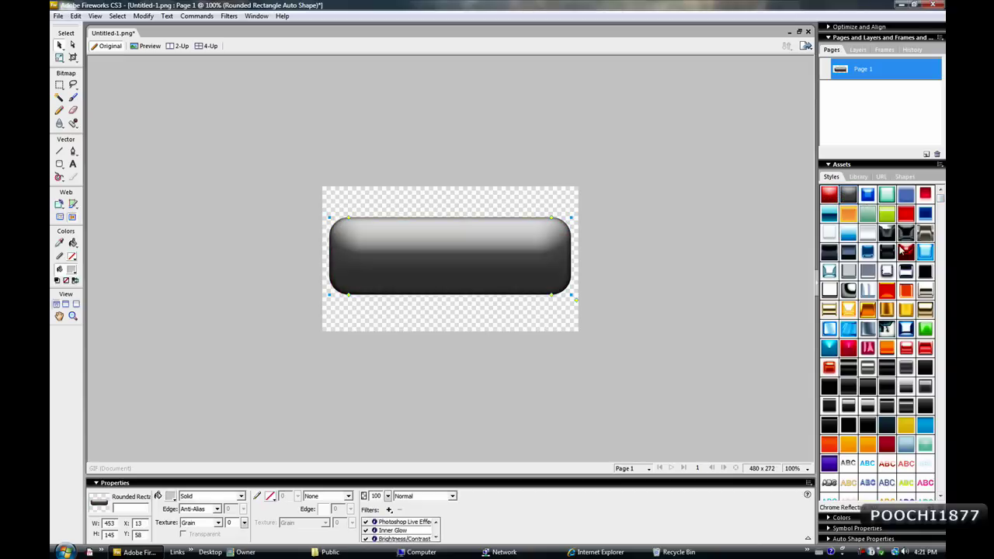
click(927, 233)
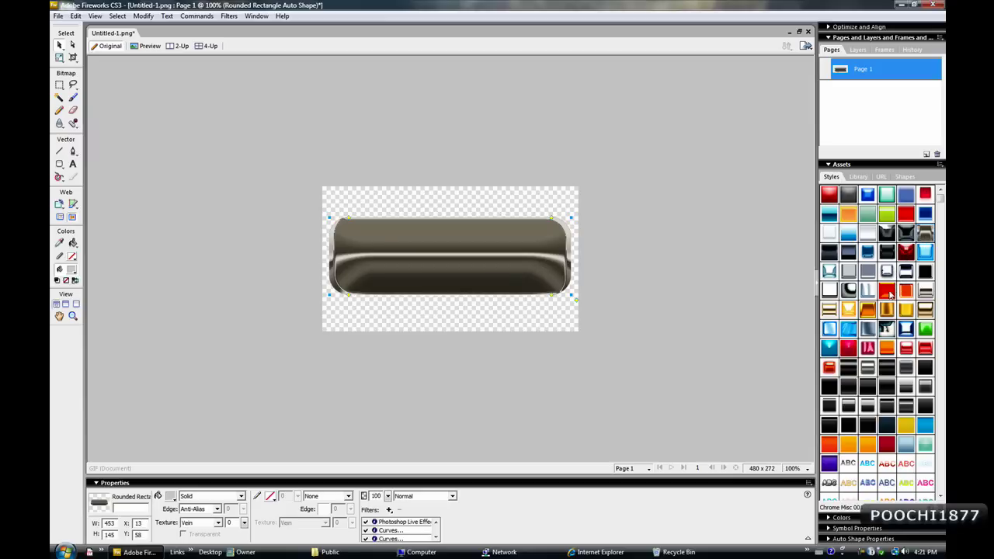
click(872, 334)
click(884, 326)
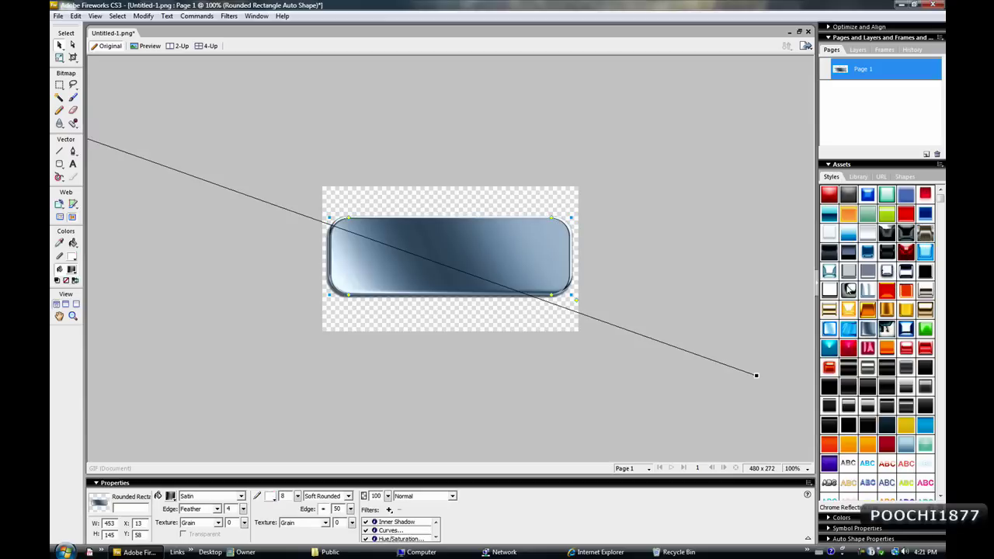
click(890, 383)
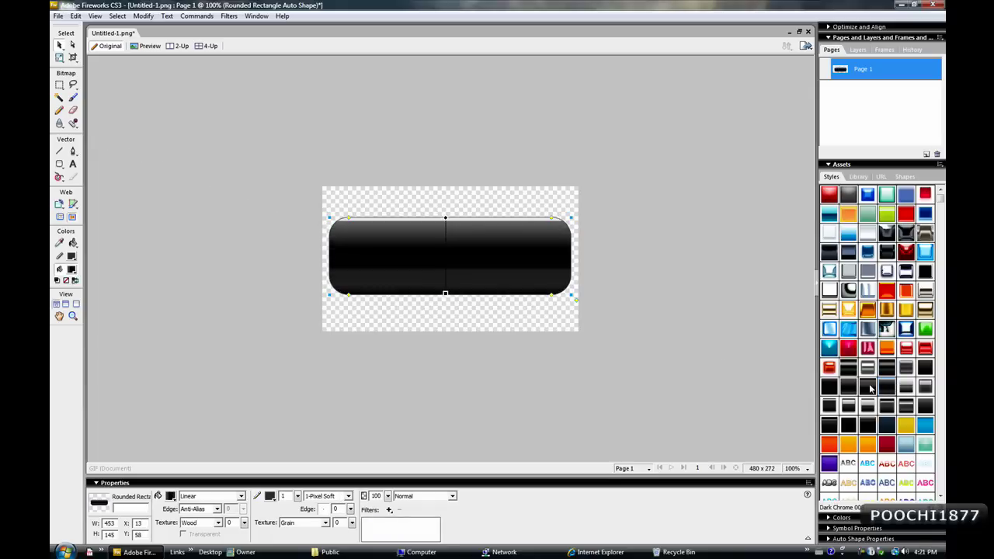
click(868, 387)
click(886, 392)
click(852, 388)
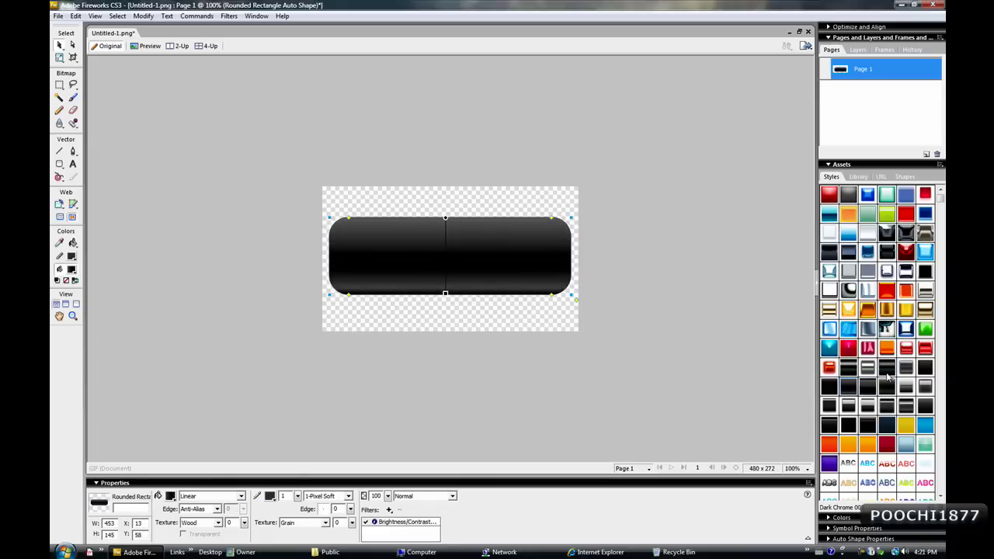
click(867, 390)
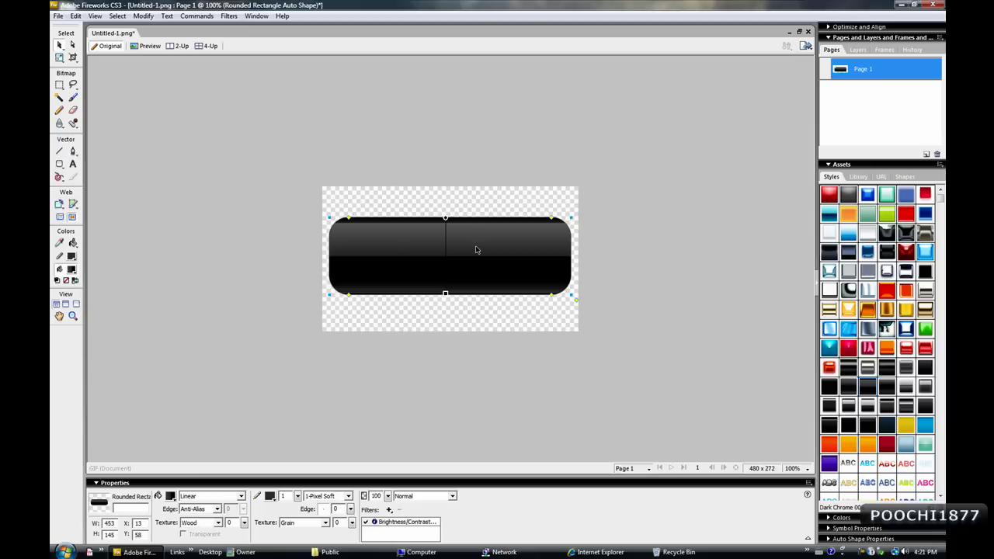
- Add bold Verdana 52-point 'POOCHI1877' text on the button, nudged down and right
click(72, 165)
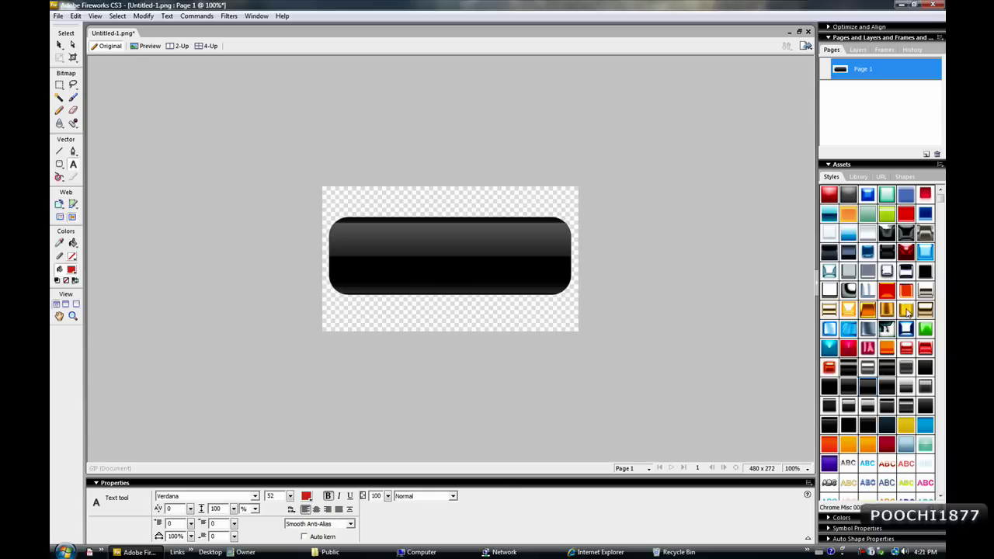
click(345, 255)
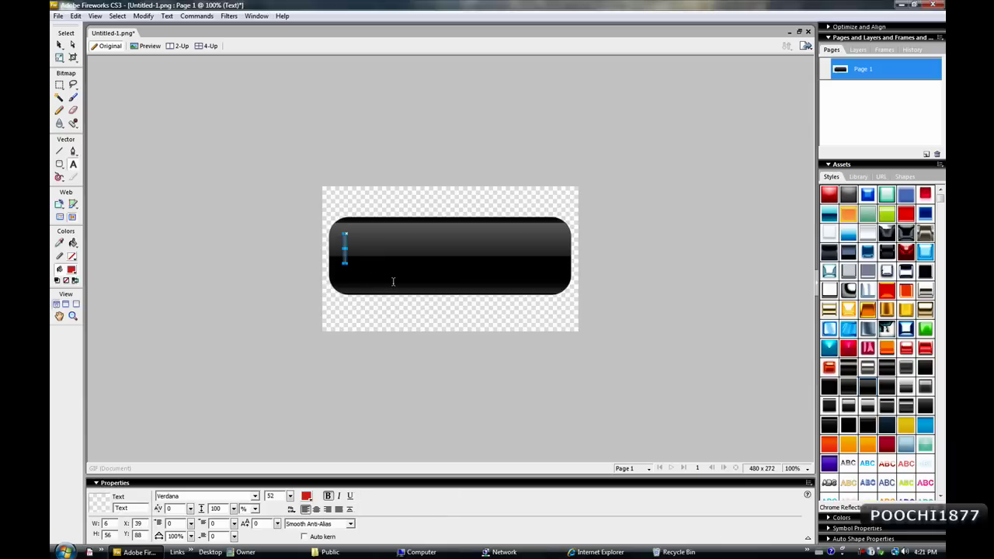
text(POO)
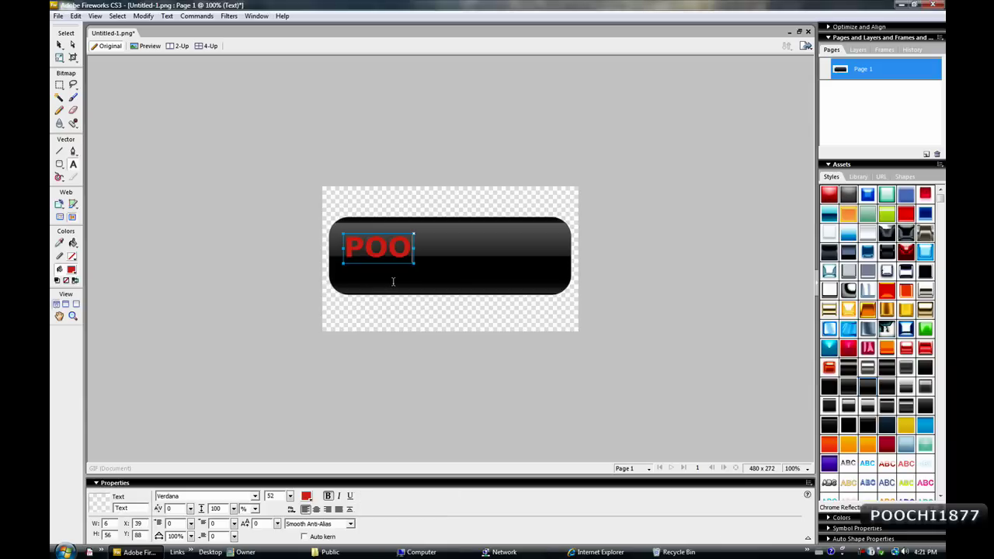
text(CHI)
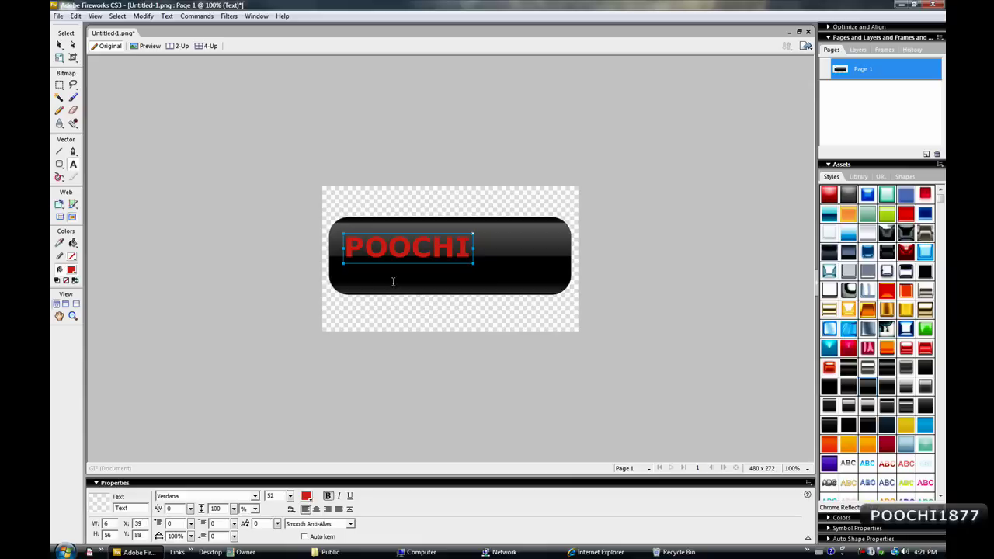
text(1877)
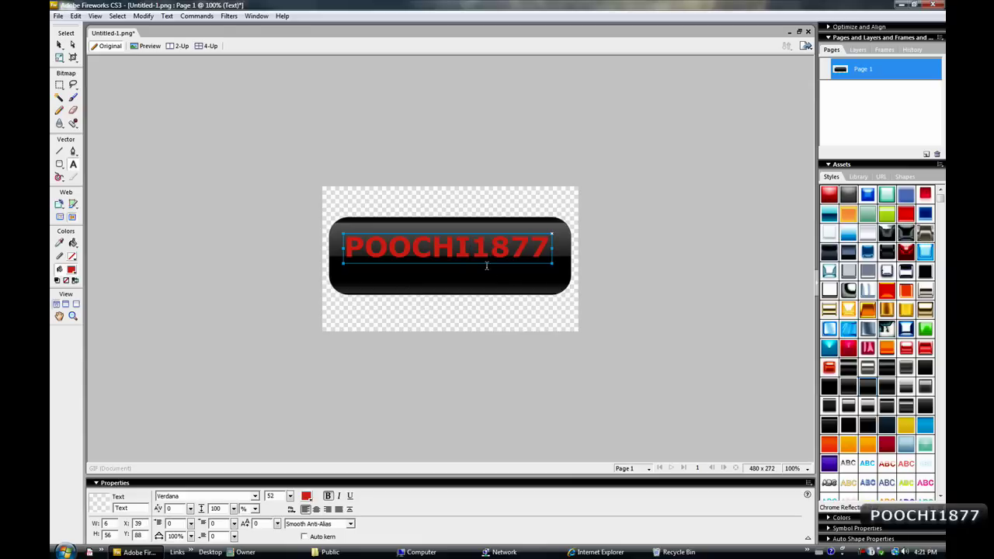
click(59, 44)
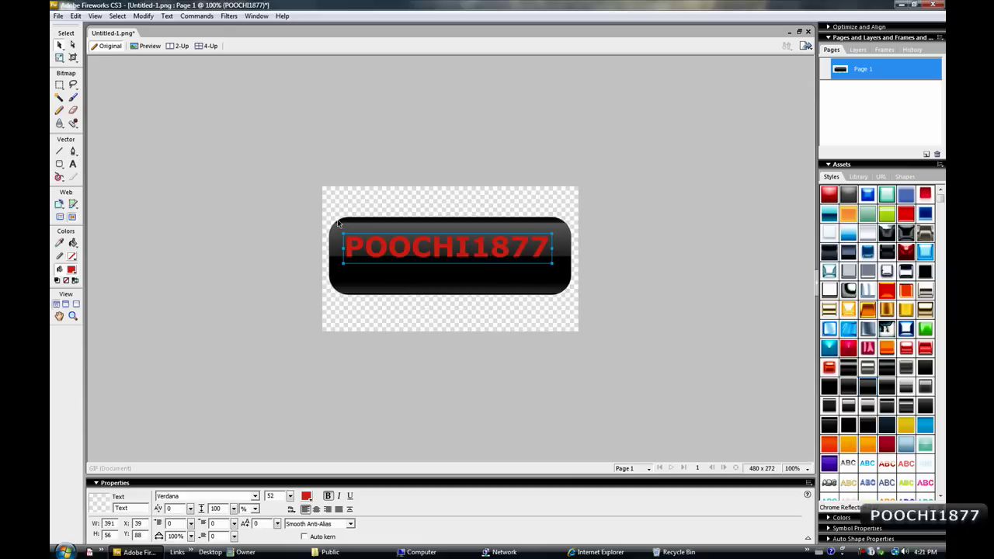
drag(410, 253, 417, 264)
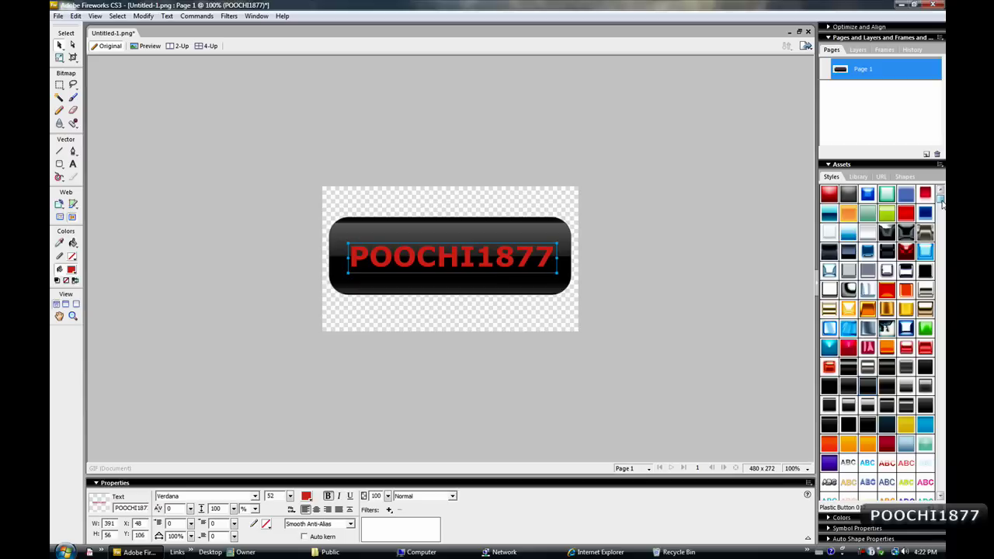
- Give the POOCHI1877 text a glossy white plastic style and a black stroke
click(834, 235)
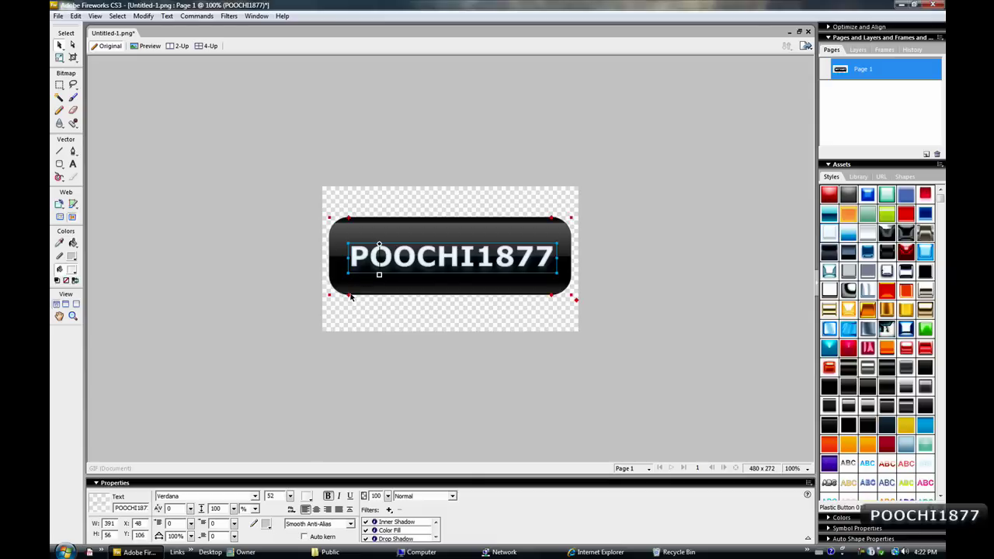
click(269, 524)
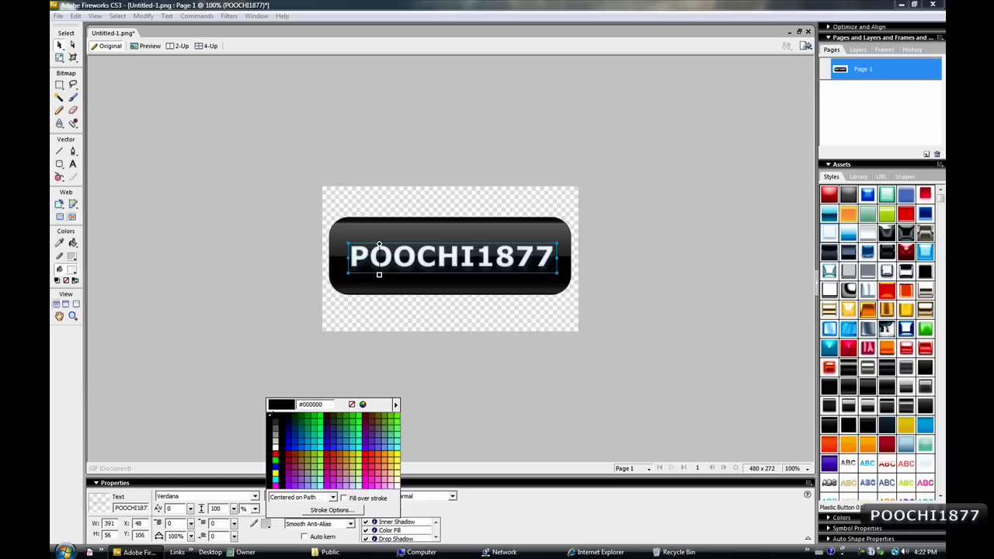
click(270, 417)
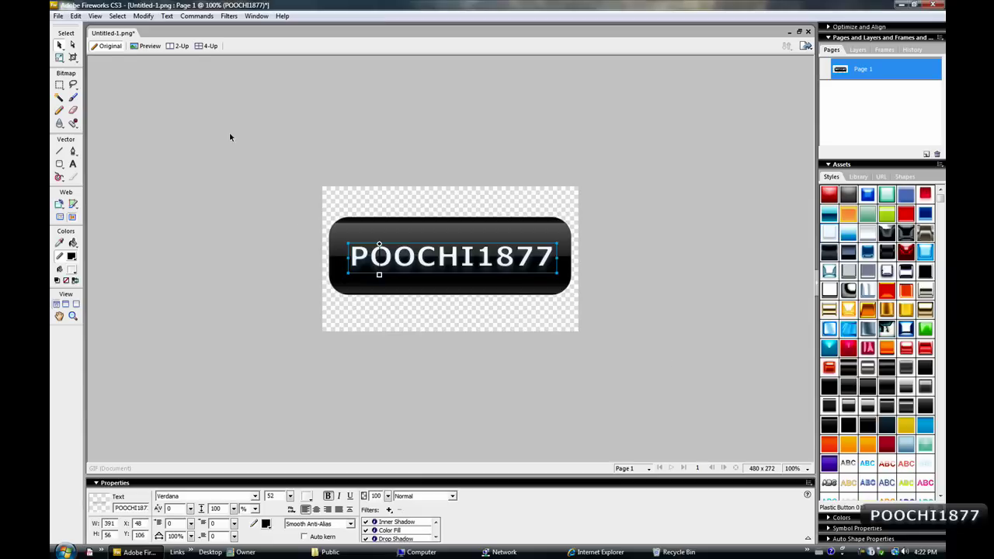
click(682, 206)
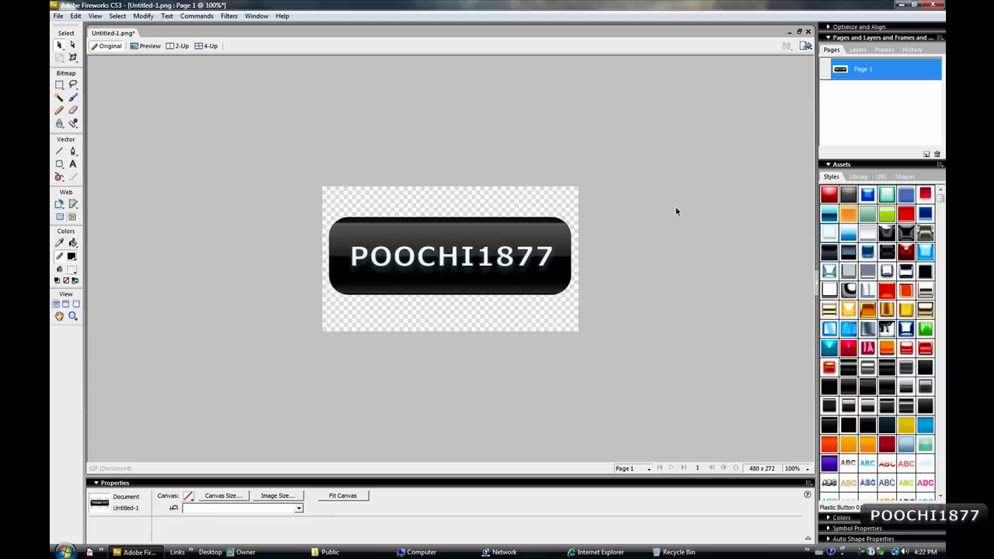
- Set the rounded-rectangle button's opacity to 80%
click(457, 289)
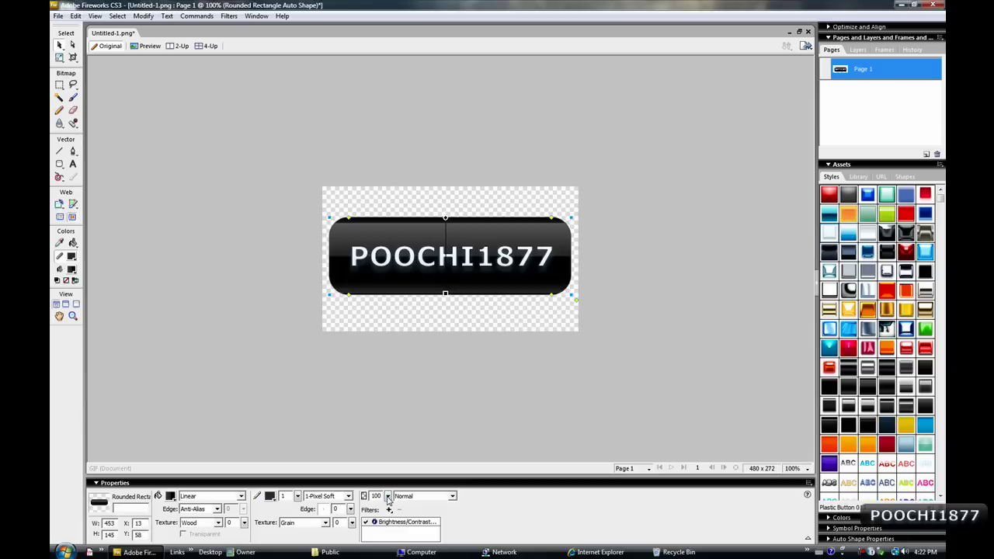
drag(387, 499, 388, 498)
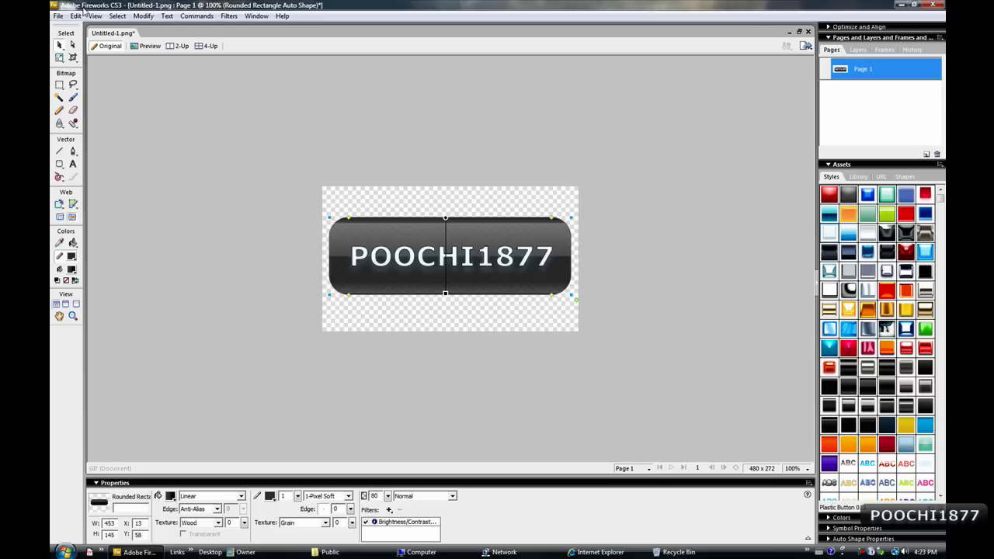
- Save the document to the Desktop as Untitled-1 in Fireworks PNG format
click(58, 15)
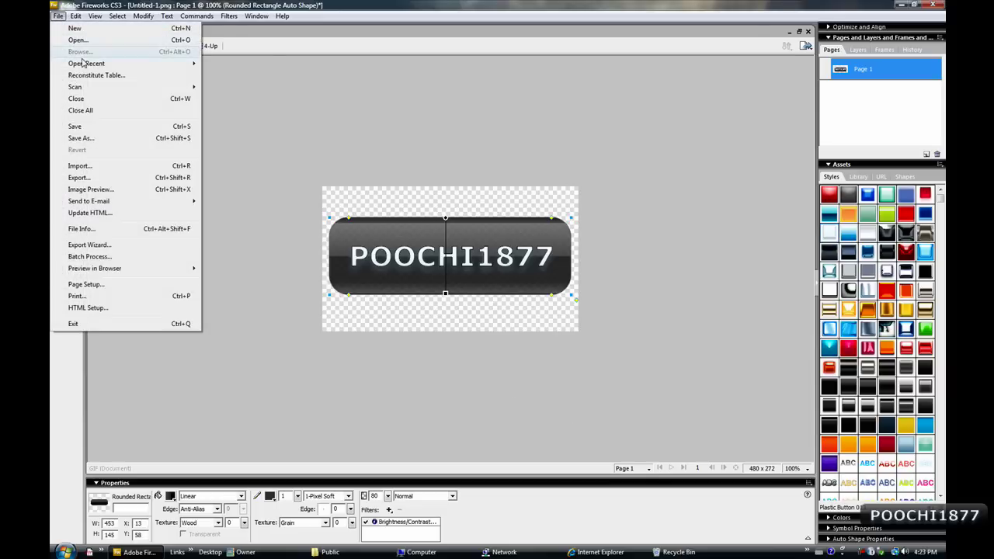
click(91, 129)
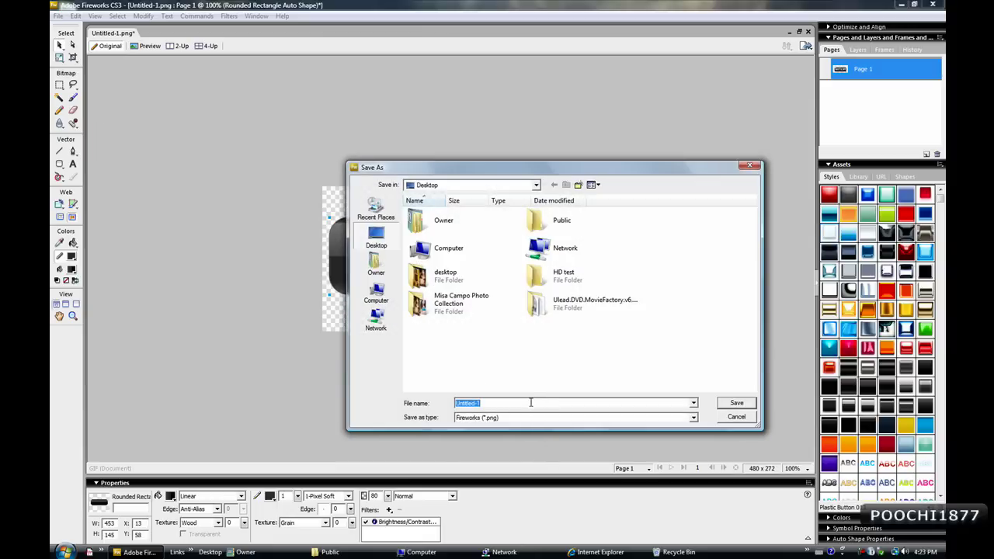
click(744, 407)
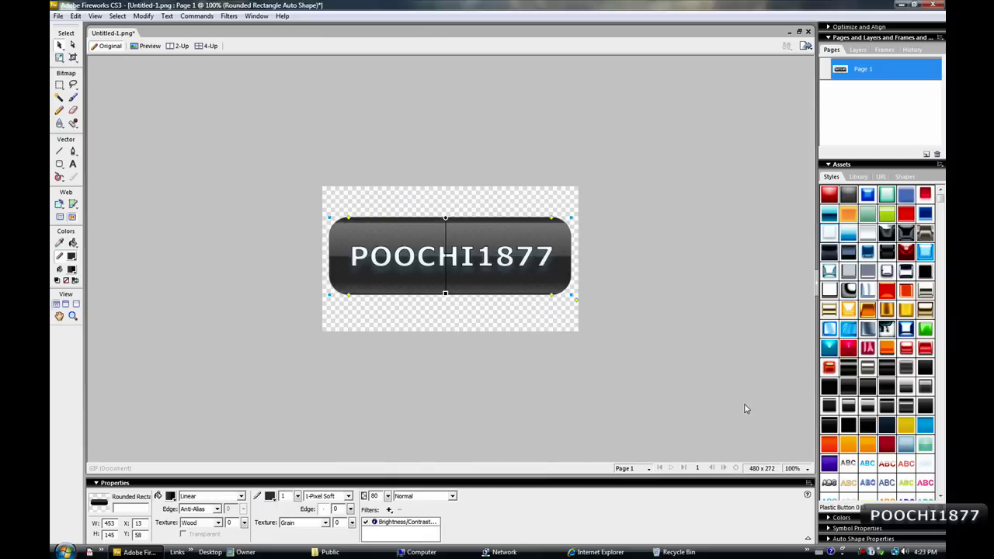
- Open the Untitled-1 image from the desktop in Windows Live Photo Gallery
click(901, 5)
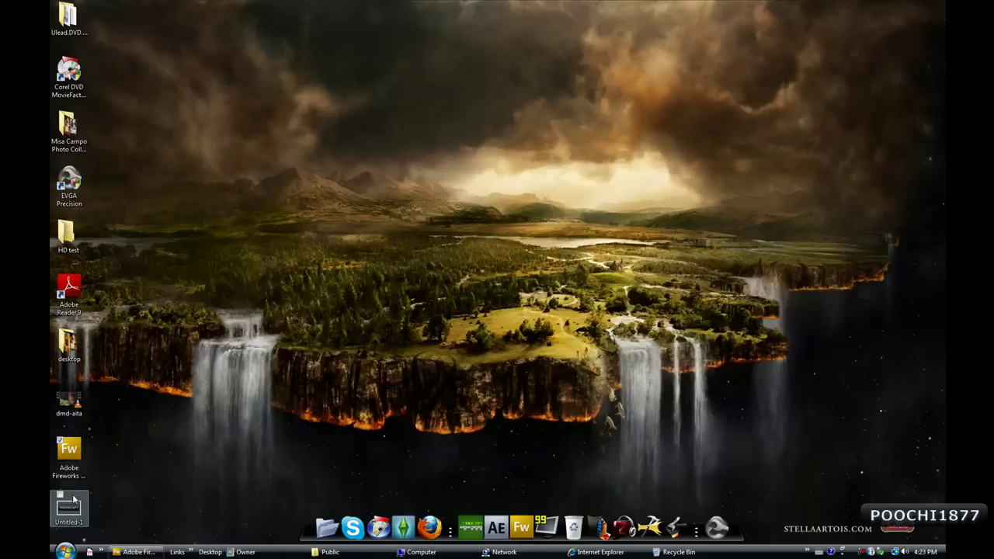
double_click(74, 501)
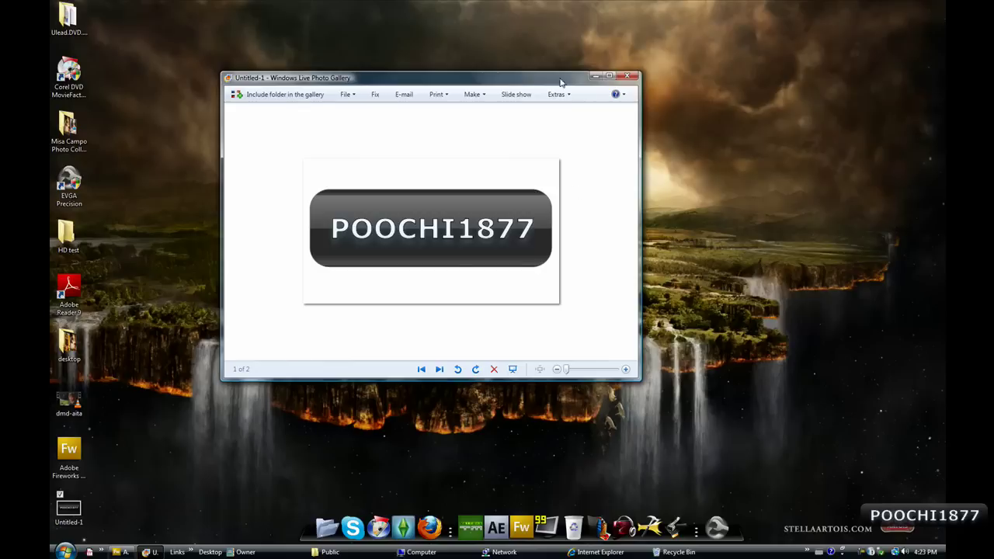
drag(558, 79, 574, 96)
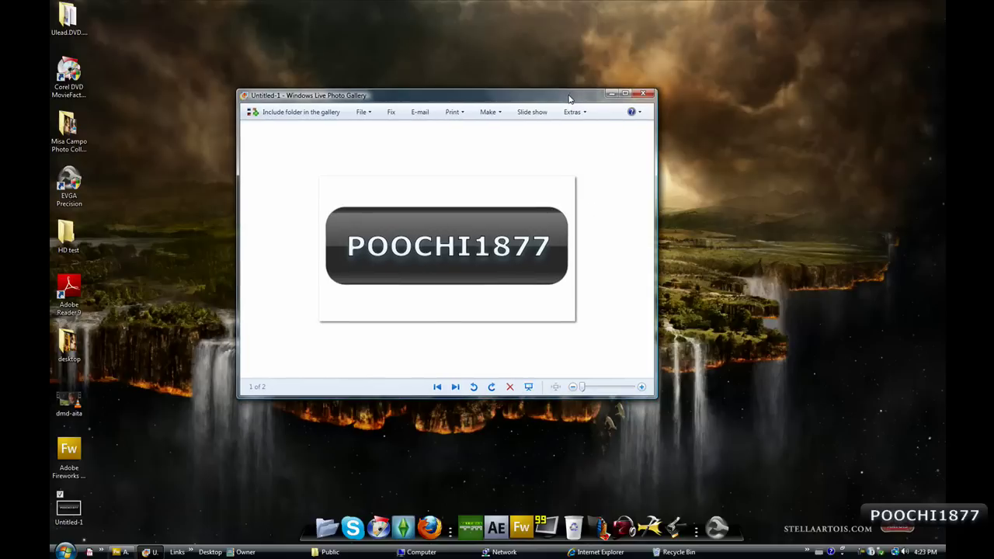